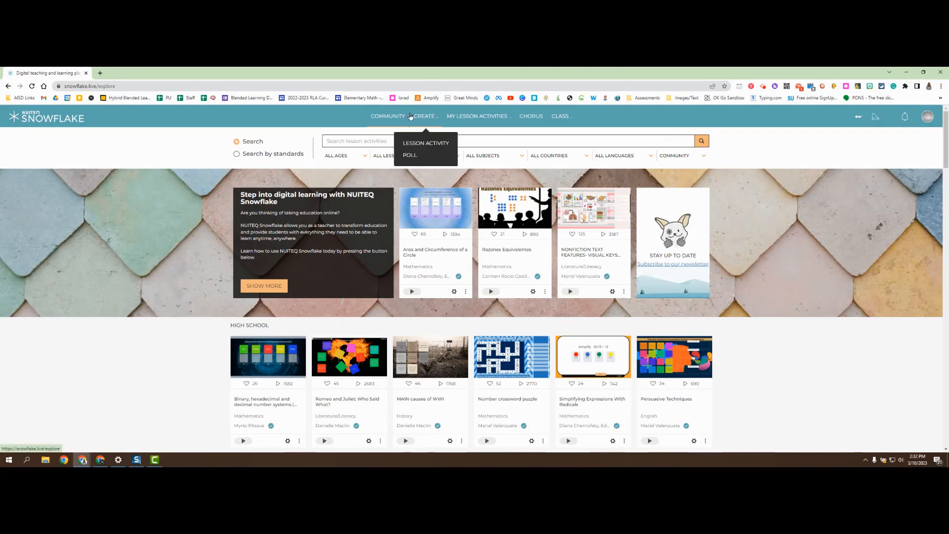
Open the "Is it Prime or Composite?" activity from the saved lesson activities for editing.
{"action": "mouse_move", "coordinate": [455, 120]}
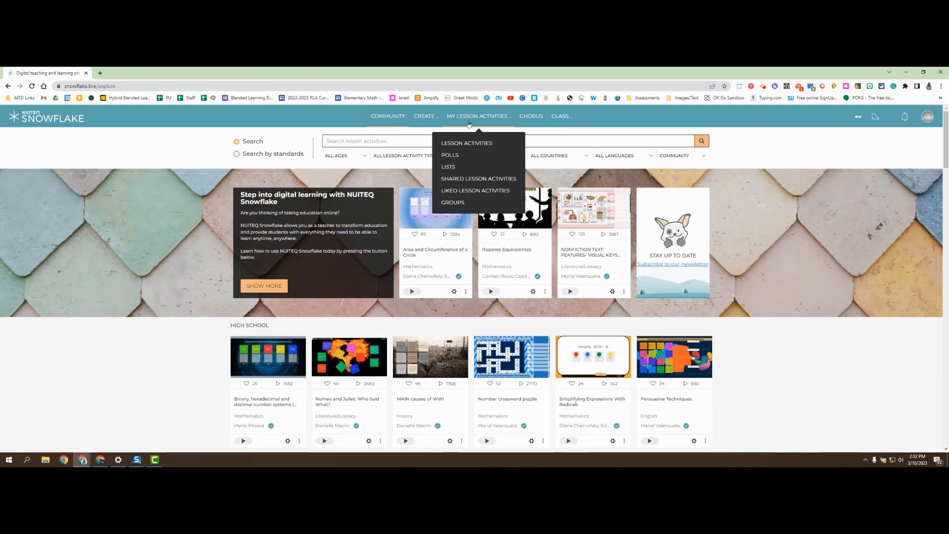
{"action": "left_click", "coordinate": [484, 157]}
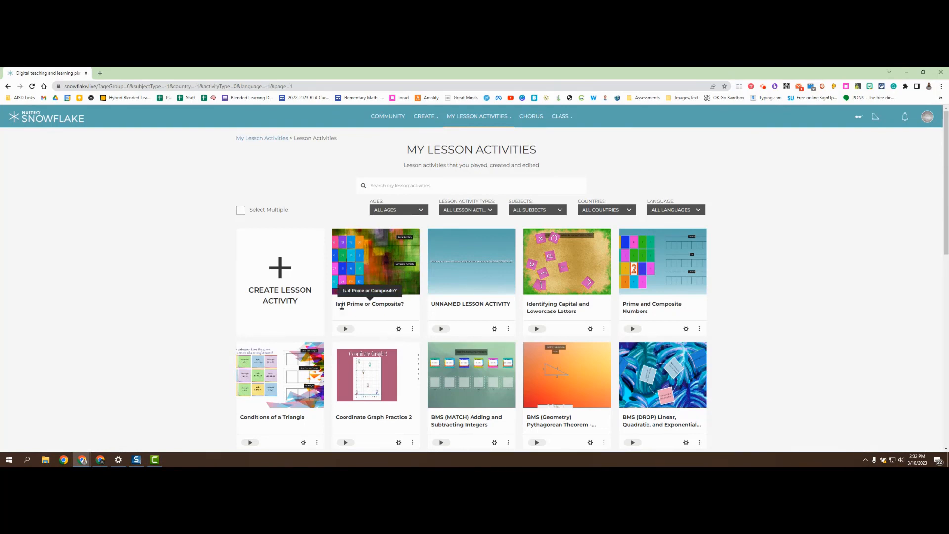
{"action": "left_click", "coordinate": [399, 330]}
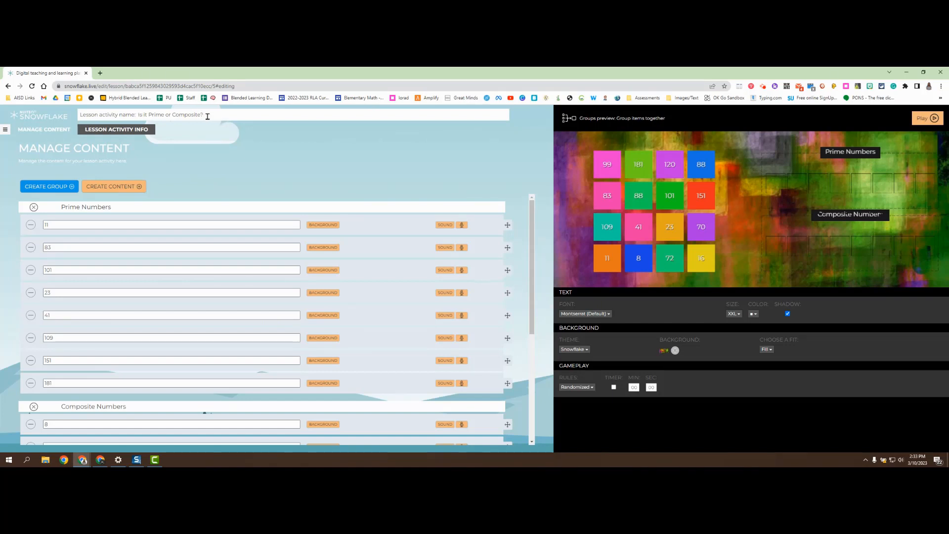
Rename the activity to "Is it Even or Odd?" and its first group to "Odd Numbers".
{"action": "left_click_drag", "start_coordinate": [208, 116], "coordinate": [148, 115]}
{"action": "type", "text": "Even or Odd?"}
{"action": "left_click_drag", "start_coordinate": [80, 207], "coordinate": [49, 211]}
{"action": "type", "text": "Odd"}
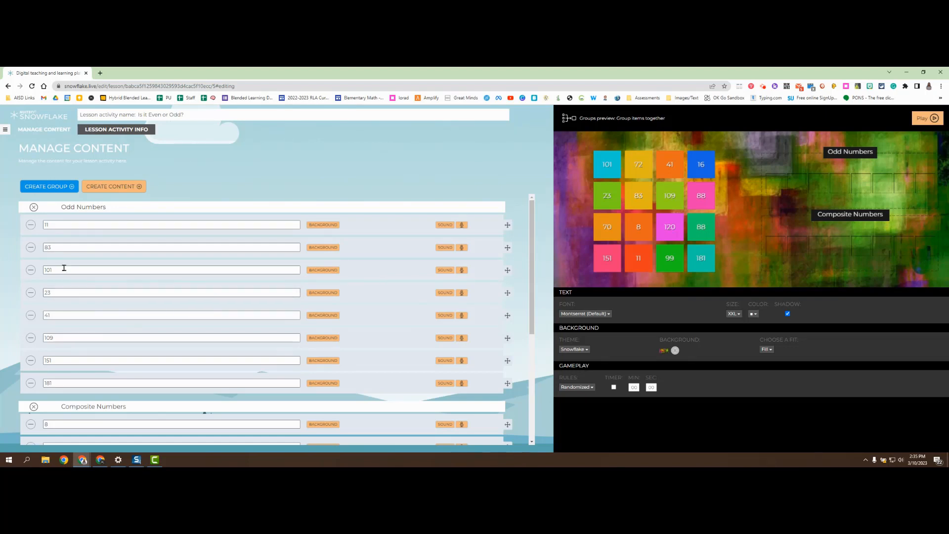
Delete the items 11 and 83 from the Odd Numbers group and move 23 directly below 109.
{"action": "left_click", "coordinate": [30, 228]}
{"action": "left_click", "coordinate": [31, 226]}
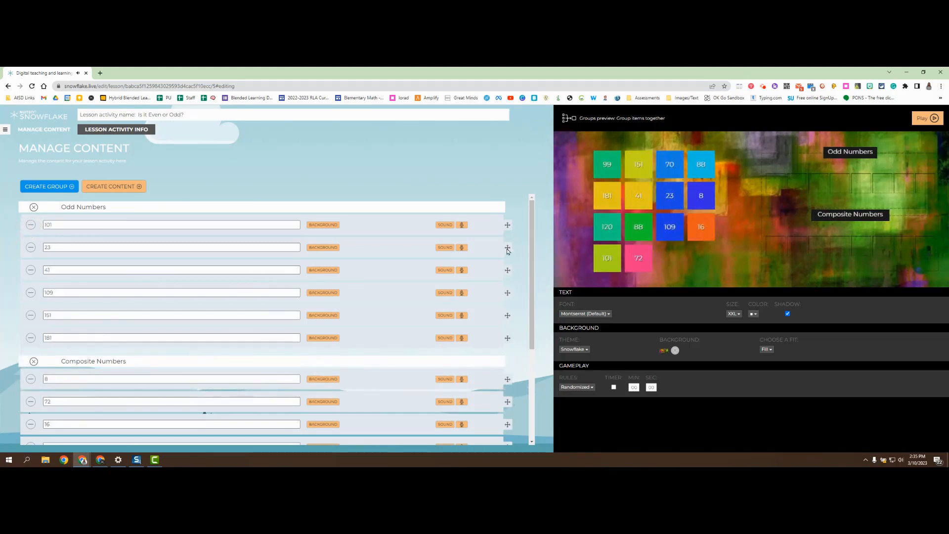
{"action": "left_click_drag", "start_coordinate": [507, 247], "coordinate": [513, 317]}
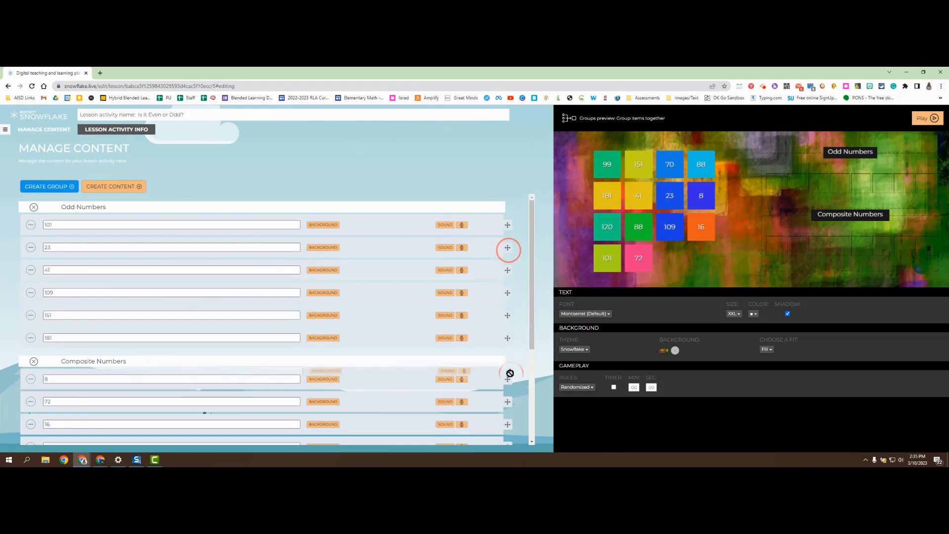
{"action": "left_click_drag", "start_coordinate": [507, 402], "coordinate": [515, 296]}
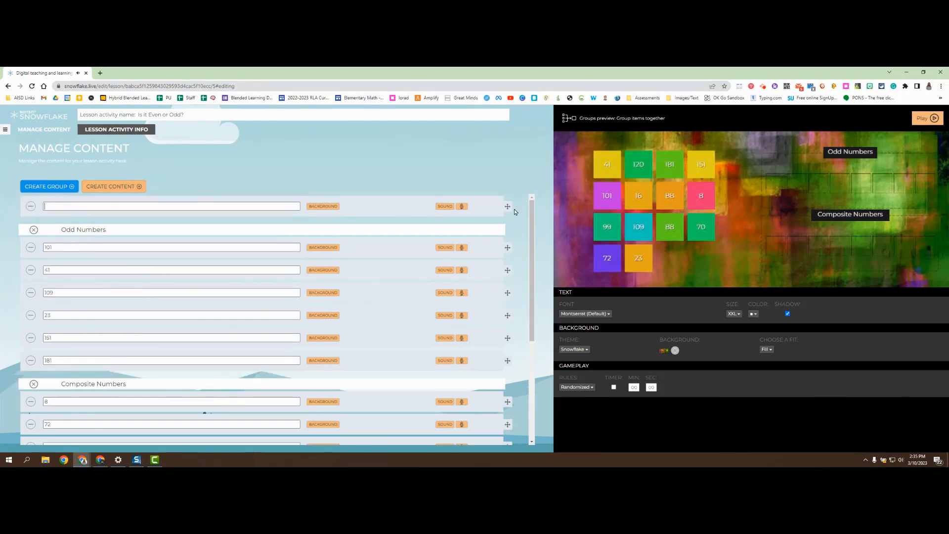
Place a new blank content item in the Odd Numbers group, directly below 101.
{"action": "left_click_drag", "start_coordinate": [508, 206], "coordinate": [444, 301]}
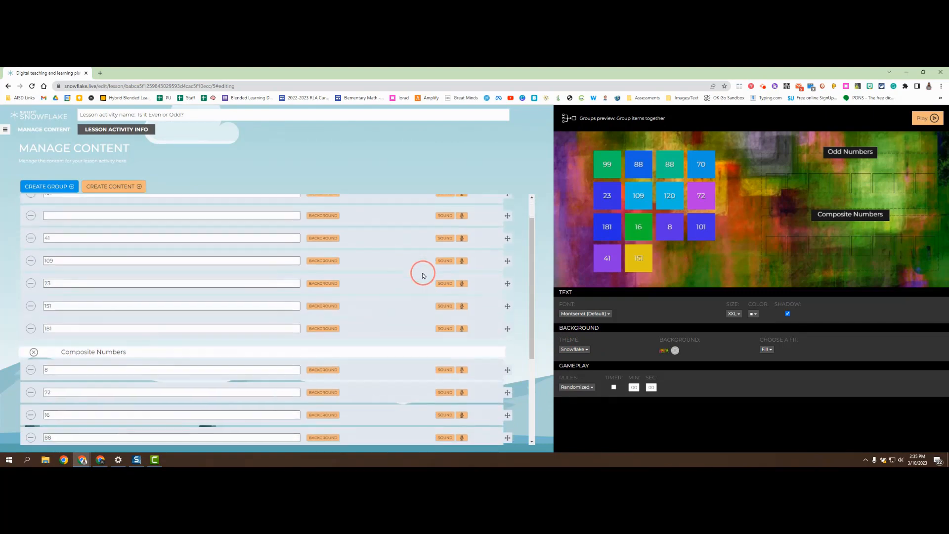
{"action": "scroll", "coordinate": [422, 274], "scroll_direction": "down", "scroll_amount": 4}
{"action": "scroll", "coordinate": [422, 276], "scroll_direction": "up", "scroll_amount": 3}
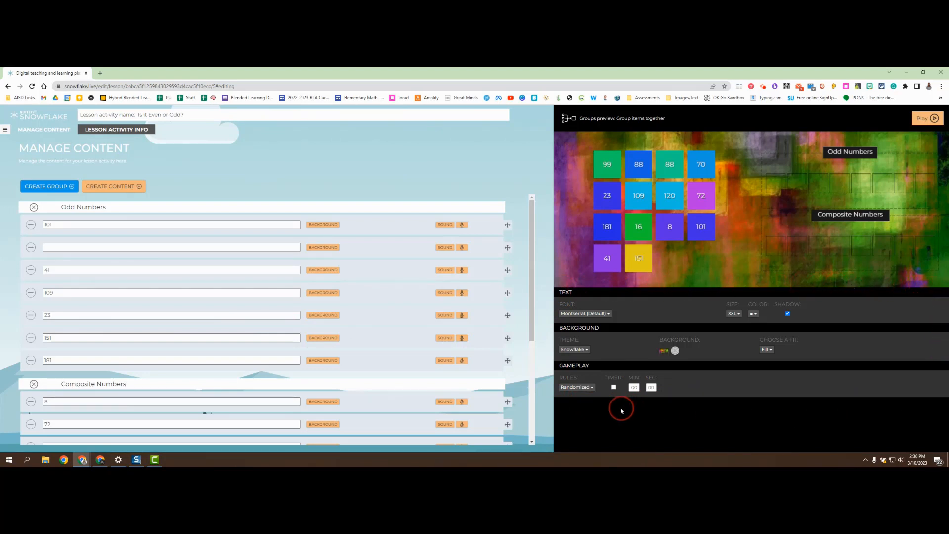
{"action": "left_click", "coordinate": [602, 314]}
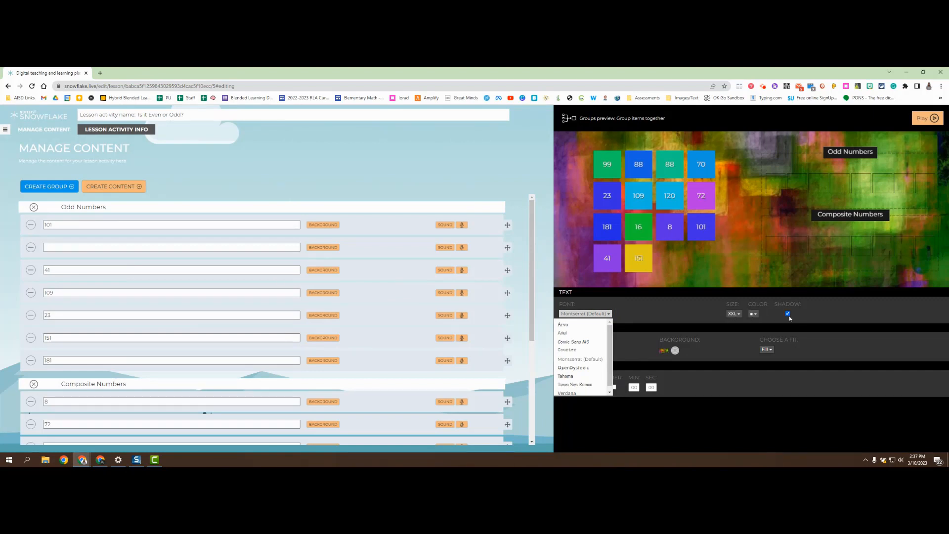
{"action": "left_click", "coordinate": [814, 316]}
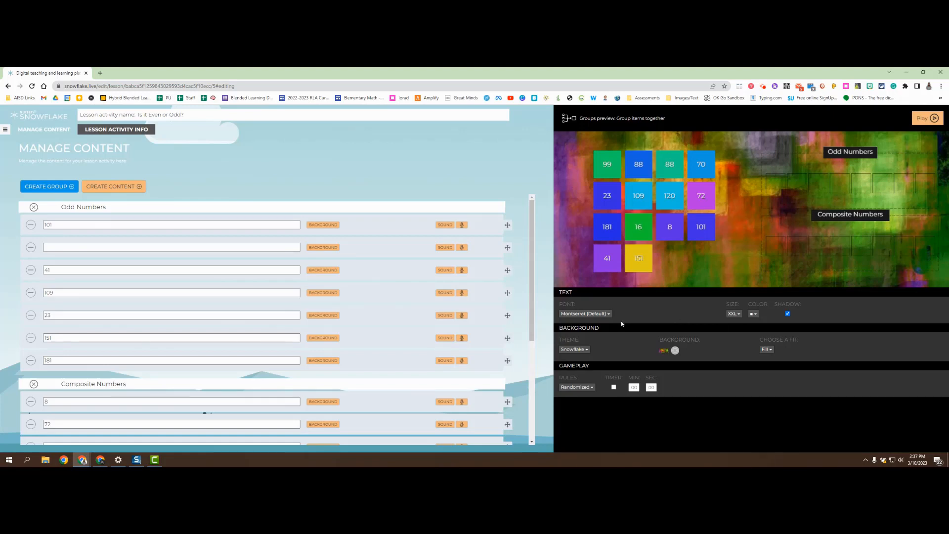
{"action": "left_click", "coordinate": [583, 351]}
{"action": "scroll", "coordinate": [587, 366], "scroll_direction": "down", "scroll_amount": 5}
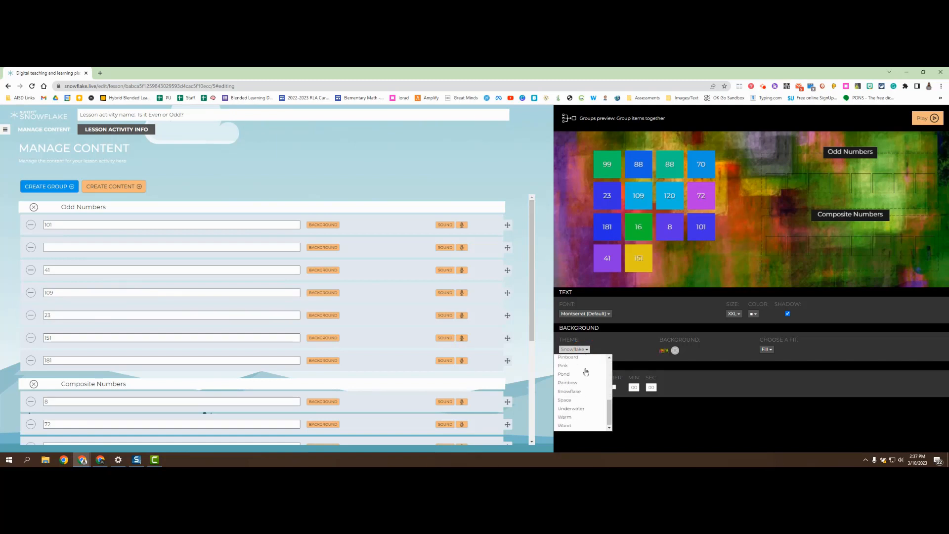
{"action": "scroll", "coordinate": [590, 418], "scroll_direction": "up", "scroll_amount": 5}
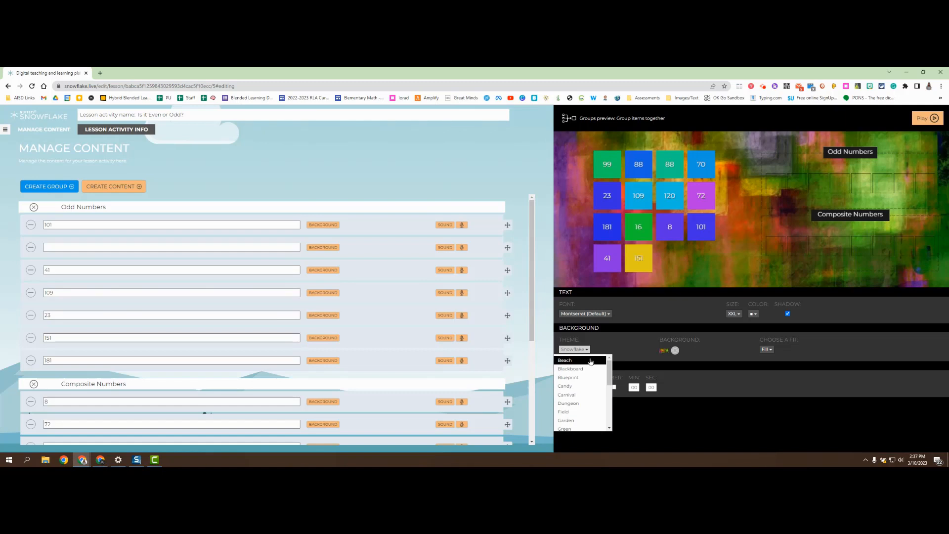
{"action": "left_click", "coordinate": [617, 347]}
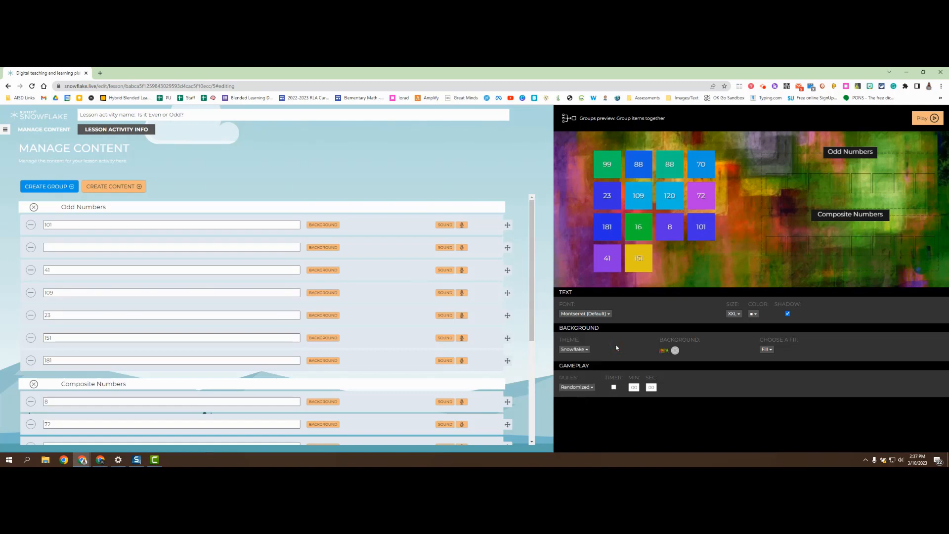
Remove the activity's custom background image and set the background theme to Beach.
{"action": "left_click", "coordinate": [676, 351]}
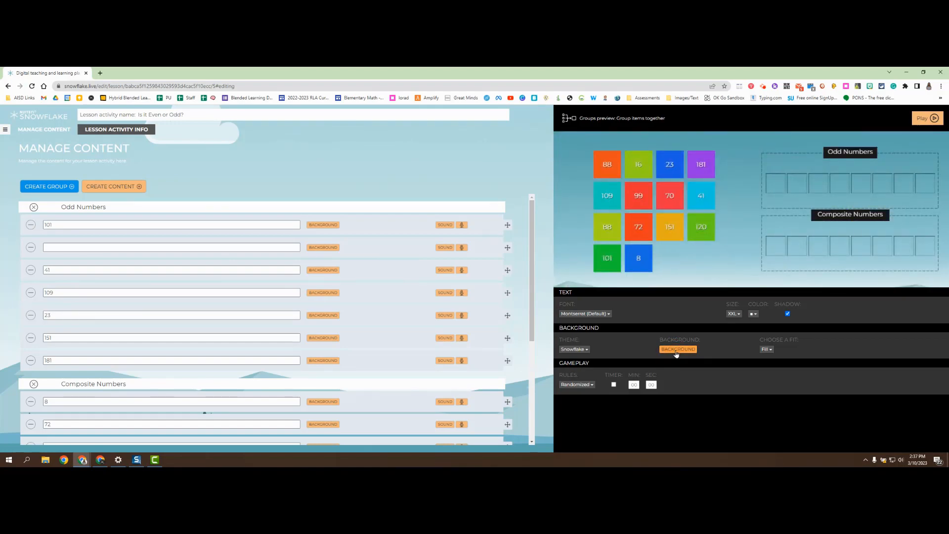
{"action": "left_click", "coordinate": [583, 350]}
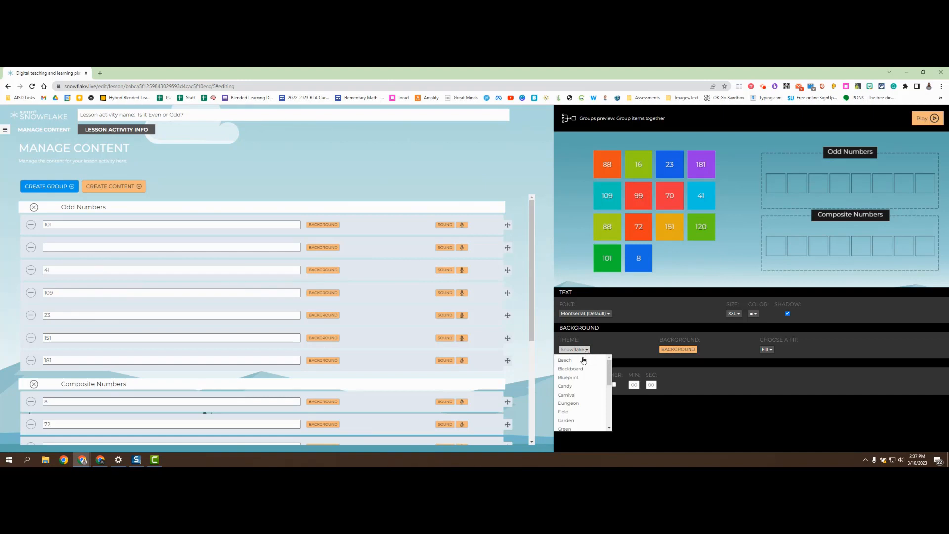
{"action": "left_click", "coordinate": [565, 360]}
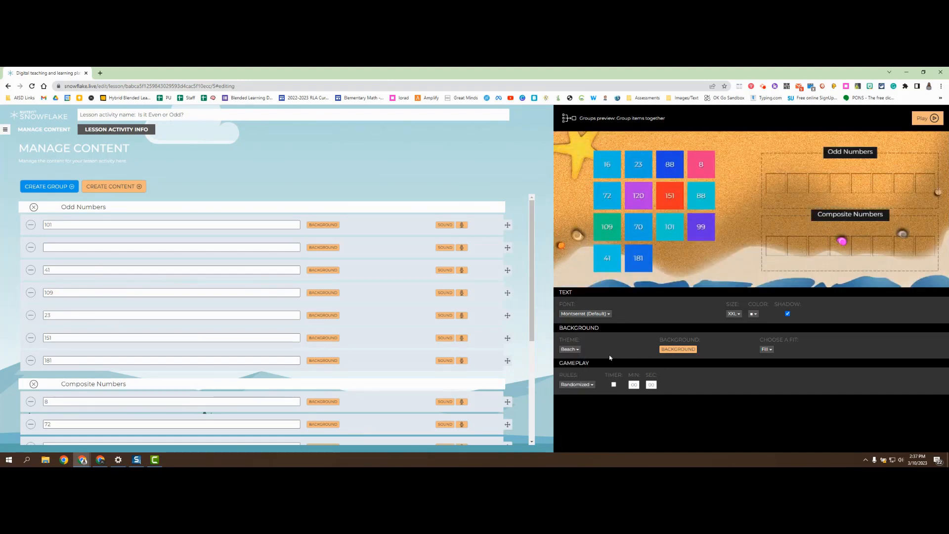
Examine the gameplay rules and the lesson activity info, including description, linked video, age group, web links, keywords and standards.
{"action": "left_click", "coordinate": [589, 384]}
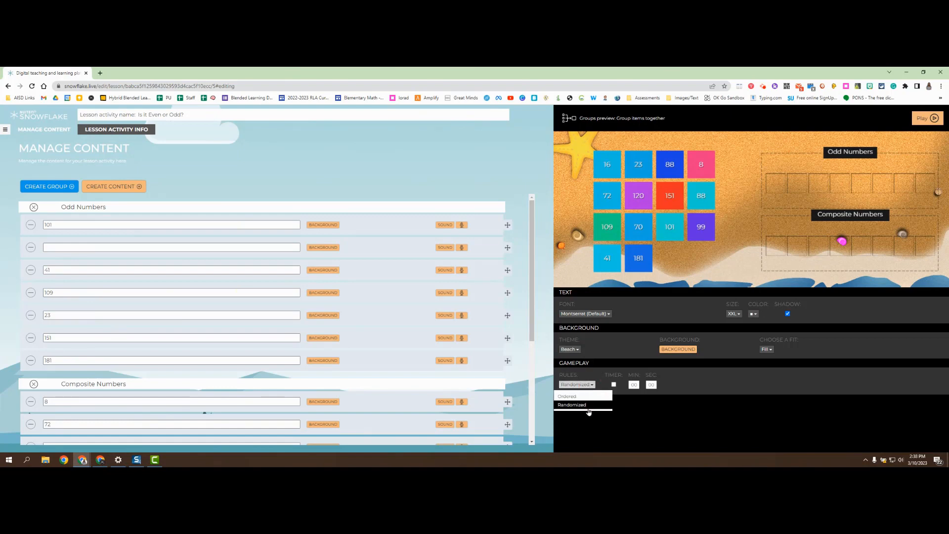
{"action": "left_click", "coordinate": [710, 424]}
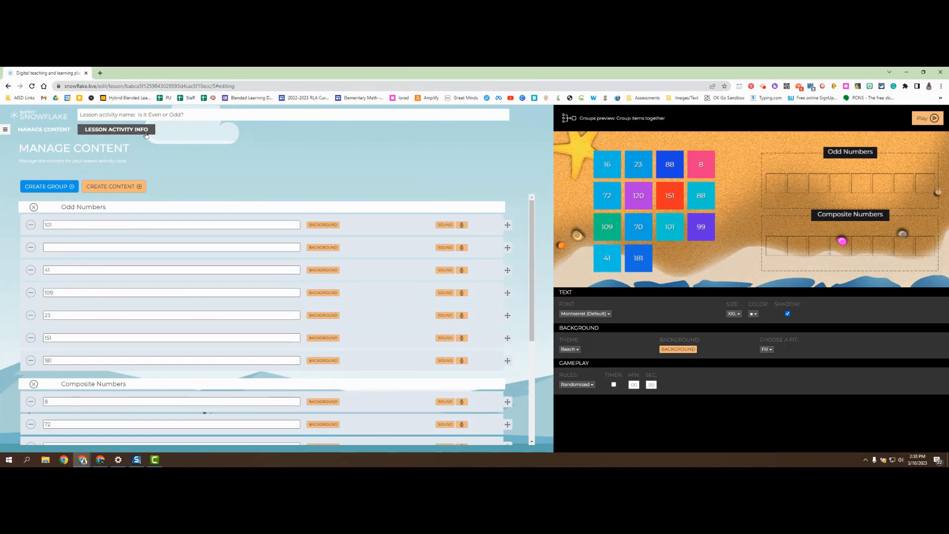
{"action": "left_click", "coordinate": [119, 131]}
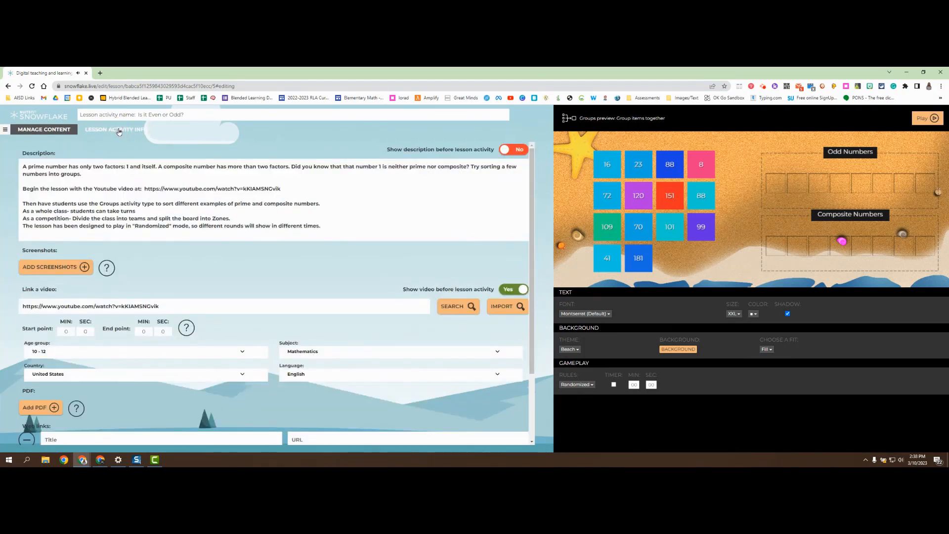
{"action": "left_click", "coordinate": [100, 174]}
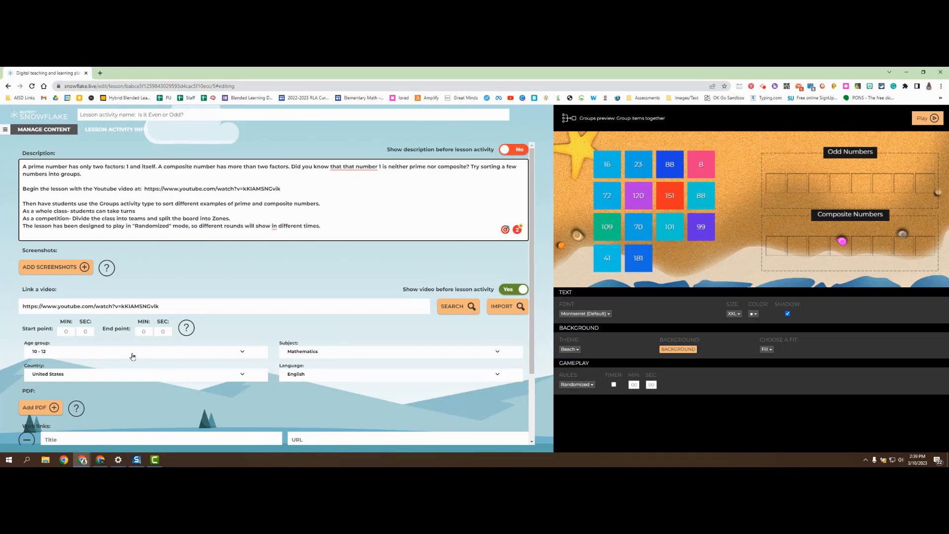
{"action": "left_click", "coordinate": [243, 353]}
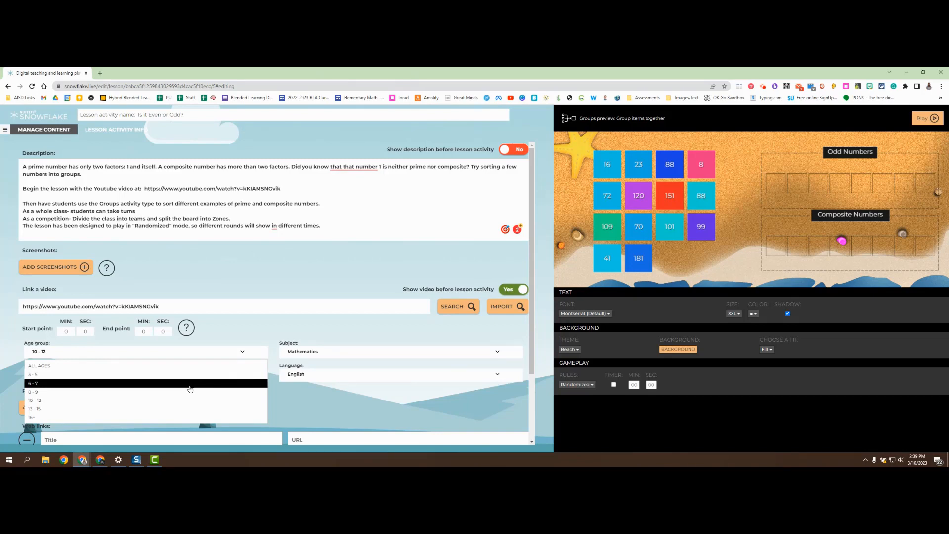
{"action": "left_click", "coordinate": [184, 402]}
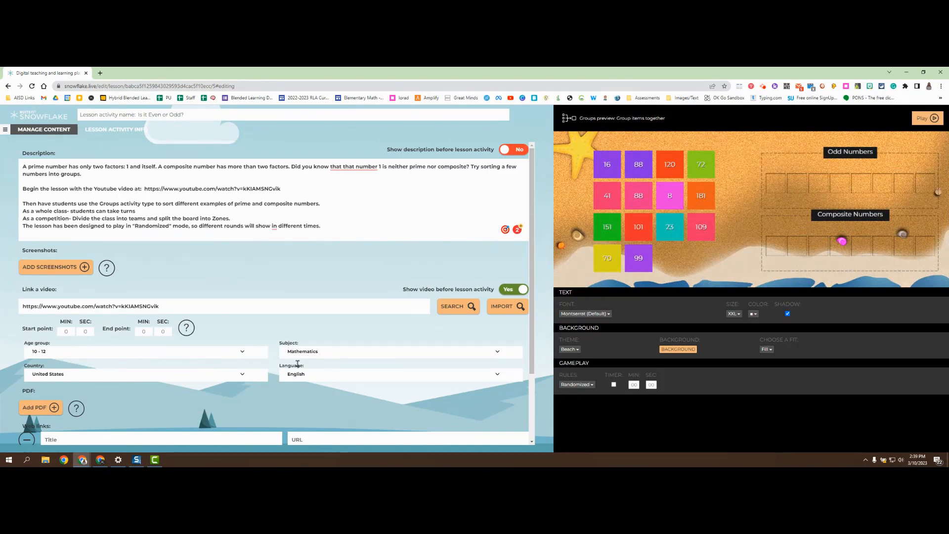
{"action": "scroll", "coordinate": [205, 356], "scroll_direction": "down", "scroll_amount": 2}
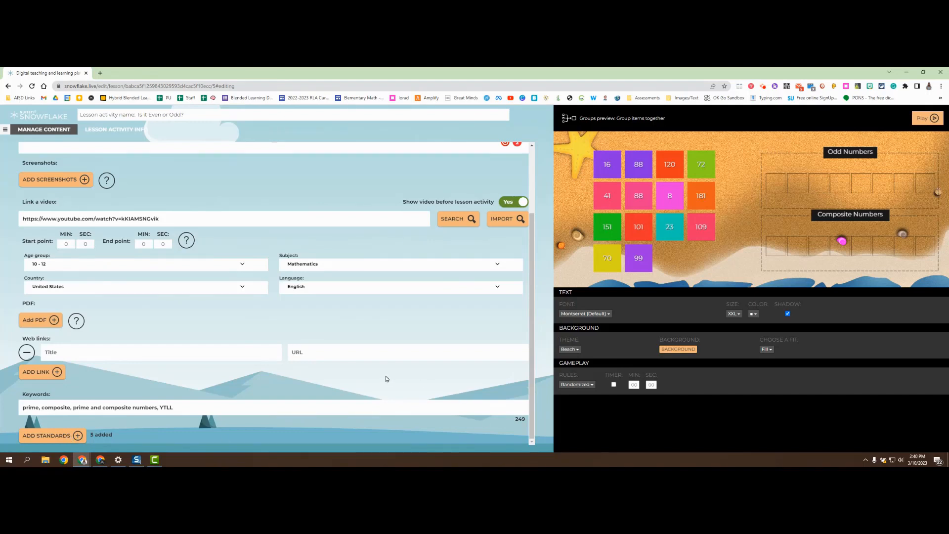
{"action": "scroll", "coordinate": [386, 379], "scroll_direction": "up", "scroll_amount": 2}
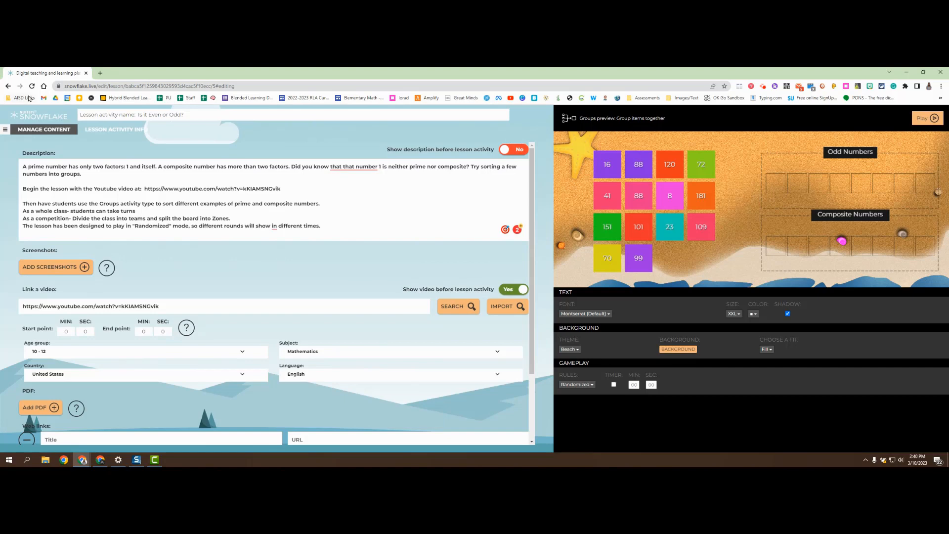
Return to the lesson activities overview and create a new practice lesson activity of the Groups type.
{"action": "left_click", "coordinate": [5, 129]}
{"action": "left_click", "coordinate": [23, 178]}
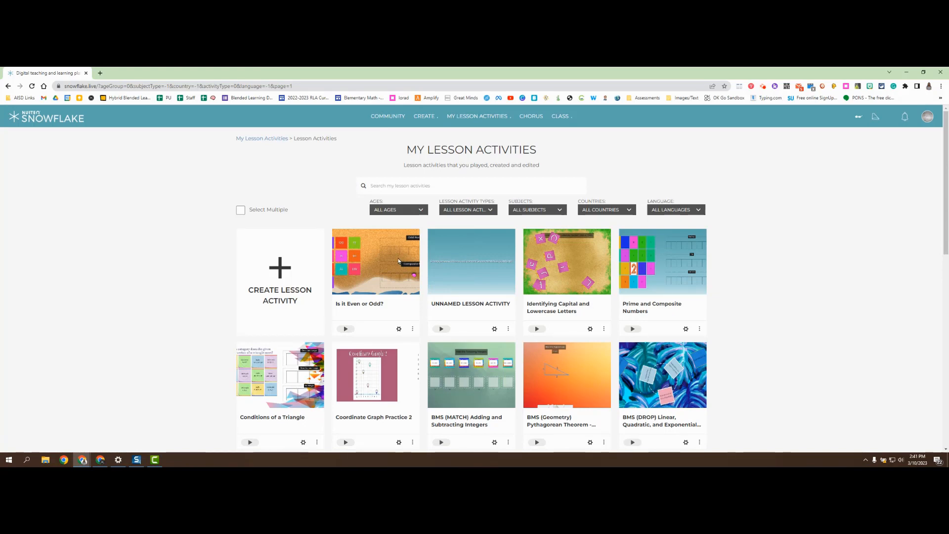
{"action": "mouse_move", "coordinate": [425, 121]}
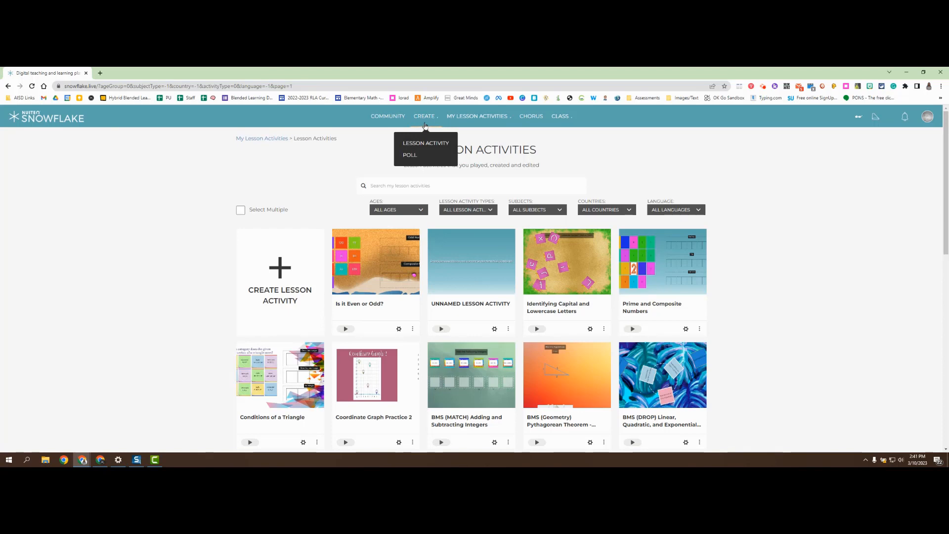
{"action": "left_click", "coordinate": [428, 144]}
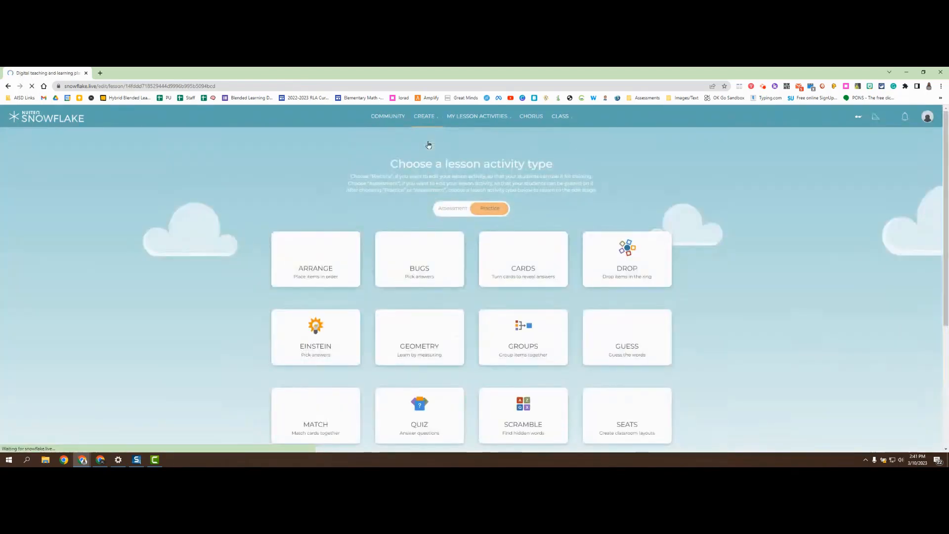
{"action": "scroll", "coordinate": [401, 192], "scroll_direction": "down", "scroll_amount": 1}
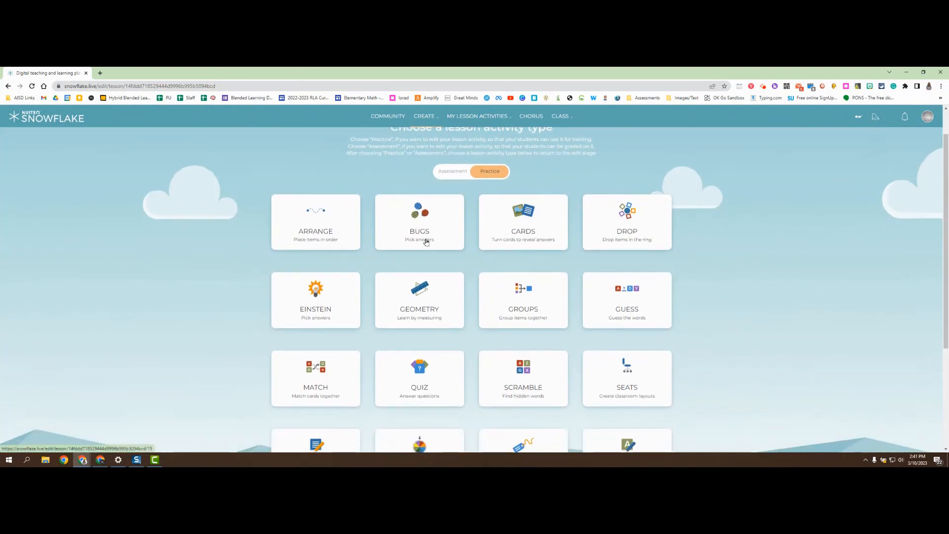
{"action": "left_click", "coordinate": [529, 302]}
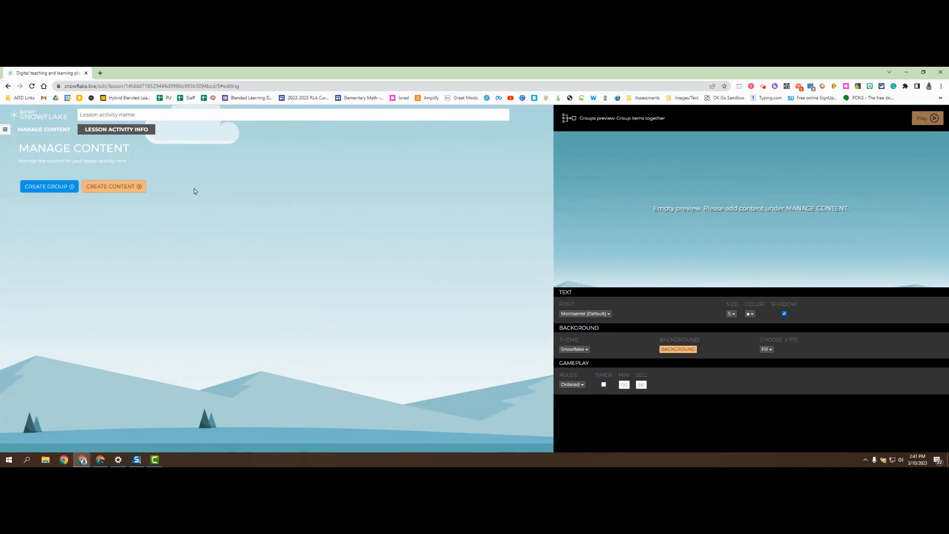
Check the new activity's info page, return to its content management and create a group.
{"action": "left_click", "coordinate": [124, 130]}
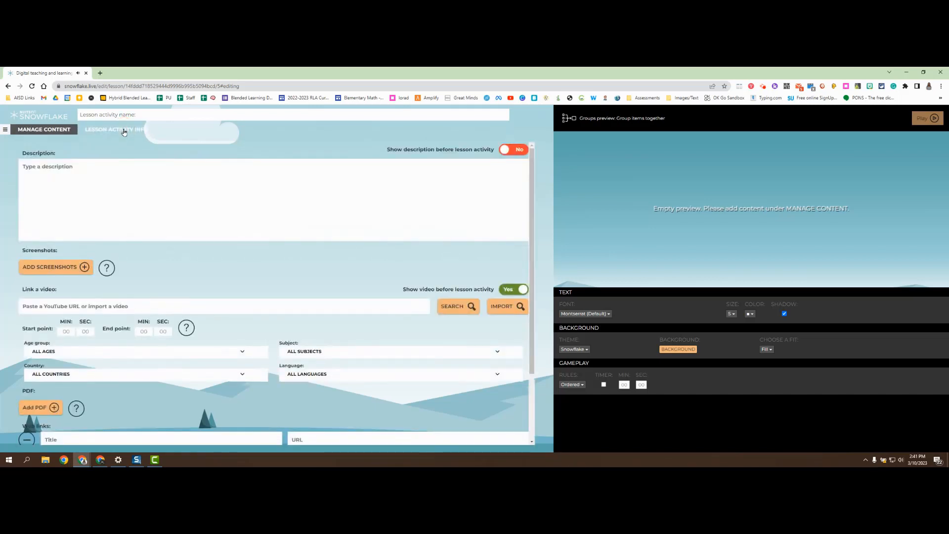
{"action": "left_click", "coordinate": [61, 132]}
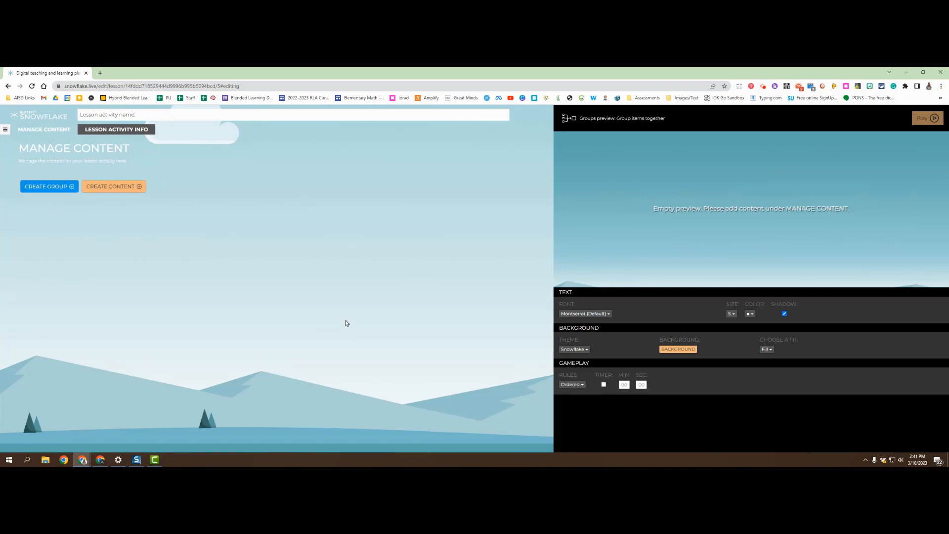
{"action": "left_click", "coordinate": [63, 188]}
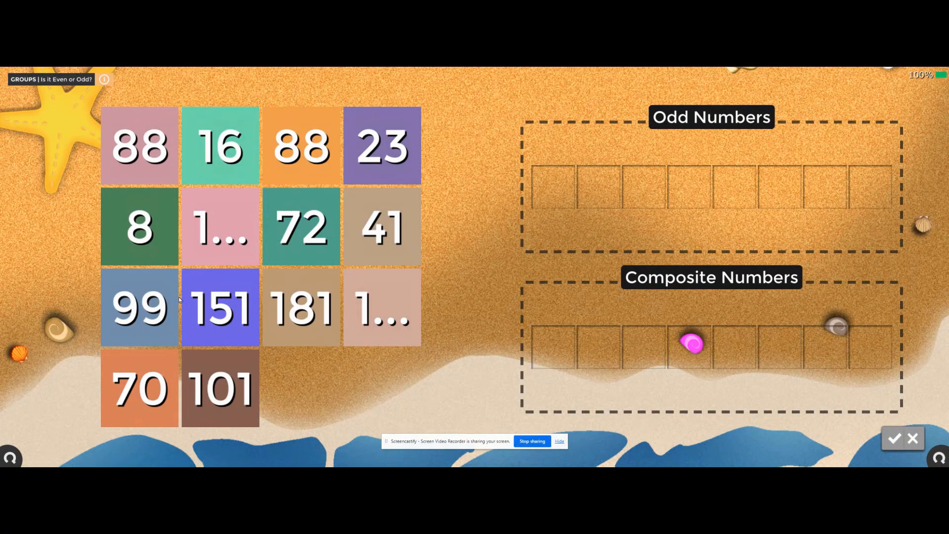
Open the running "Is it Even or Odd?" activity for editing and set its text size to XL.
{"action": "left_click", "coordinate": [10, 461]}
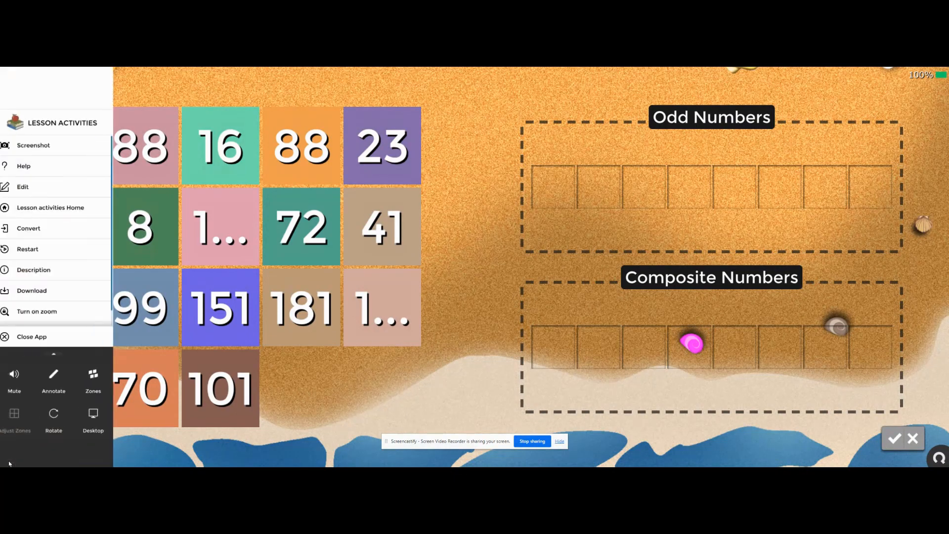
{"action": "left_click", "coordinate": [28, 188]}
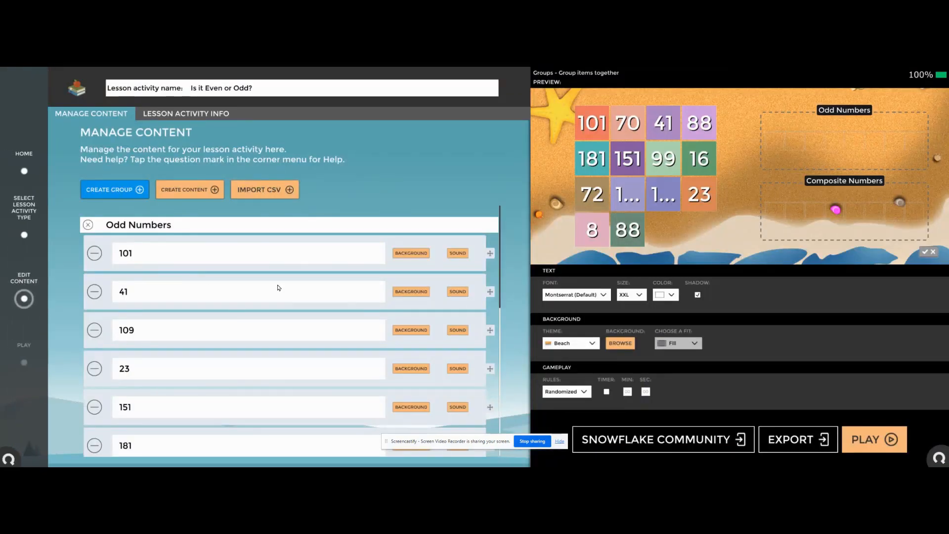
{"action": "left_click", "coordinate": [634, 297]}
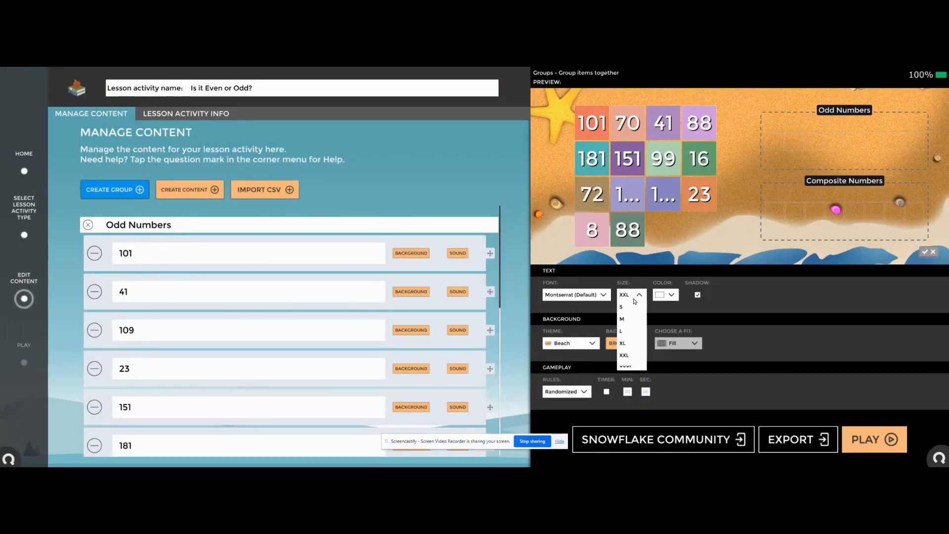
{"action": "left_click", "coordinate": [629, 346]}
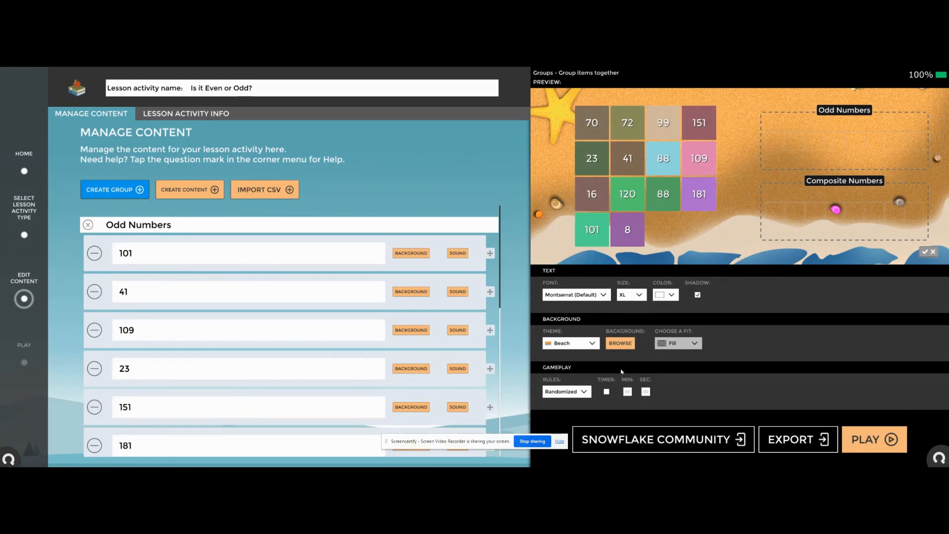
Play the edited activity and close its introductory video to reach the sorting board.
{"action": "left_click", "coordinate": [876, 440]}
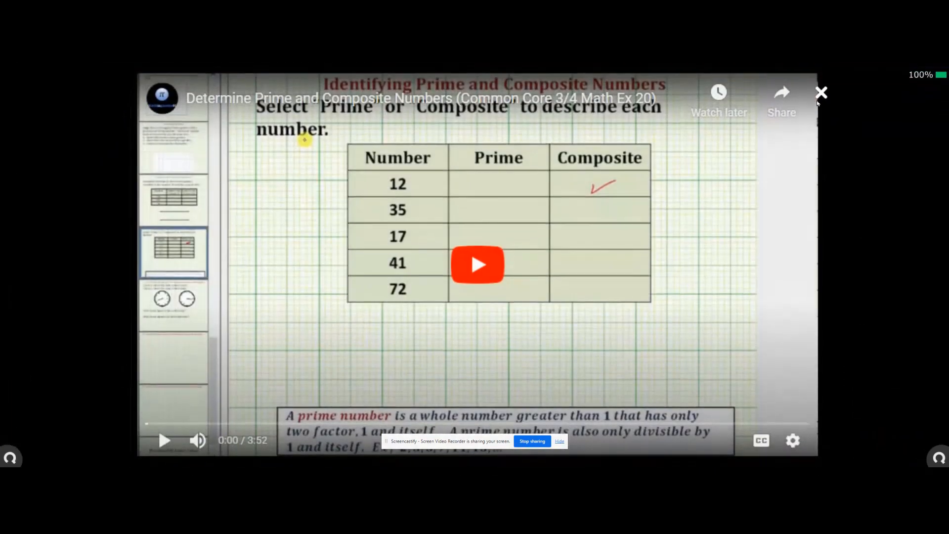
{"action": "left_click", "coordinate": [821, 93]}
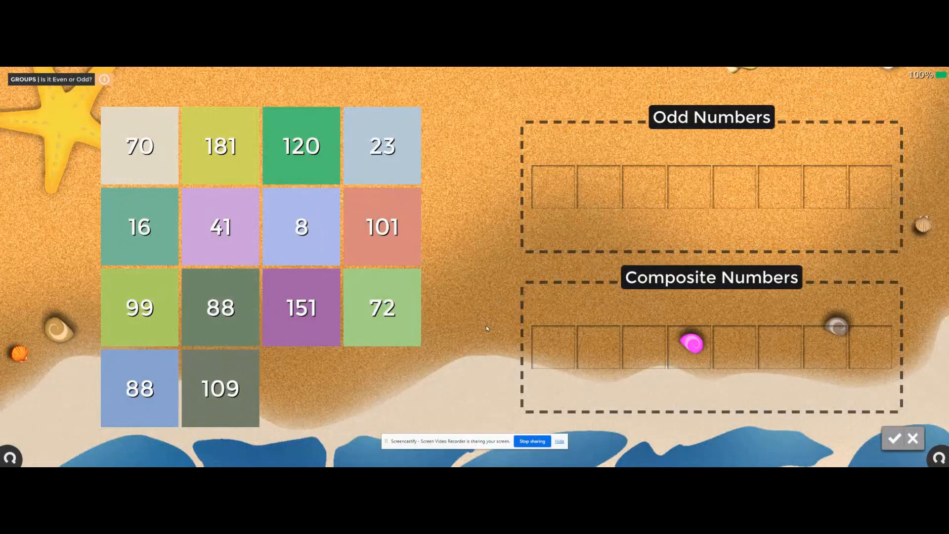